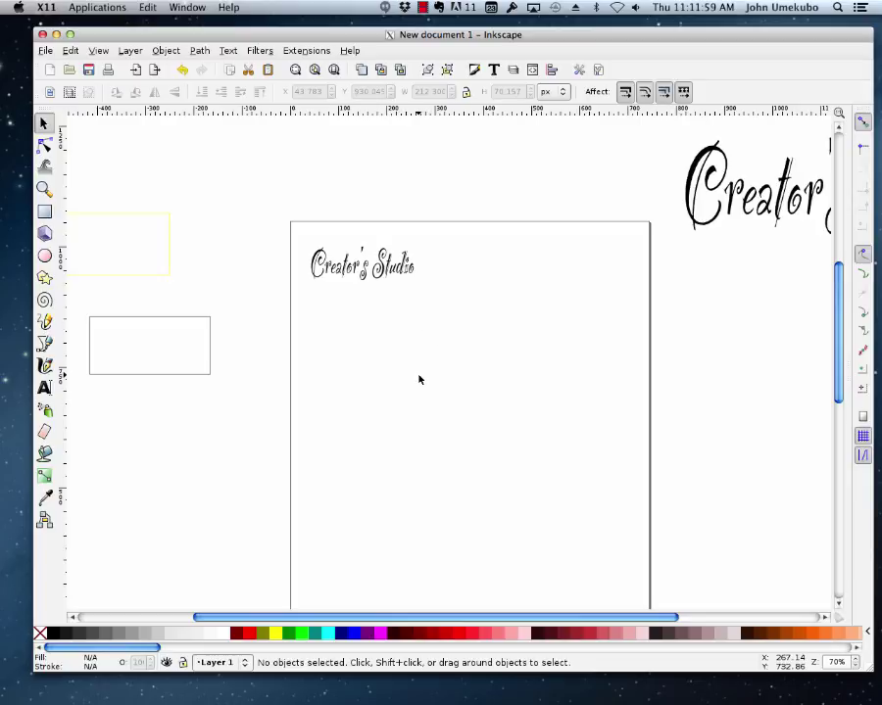
# Move the yellow-stroked rectangle over the 'Creator's Studio' text, centre it, then deselect
pyautogui.scroll(-1, 418, 380)
pyautogui.scroll(-2, 418, 379)
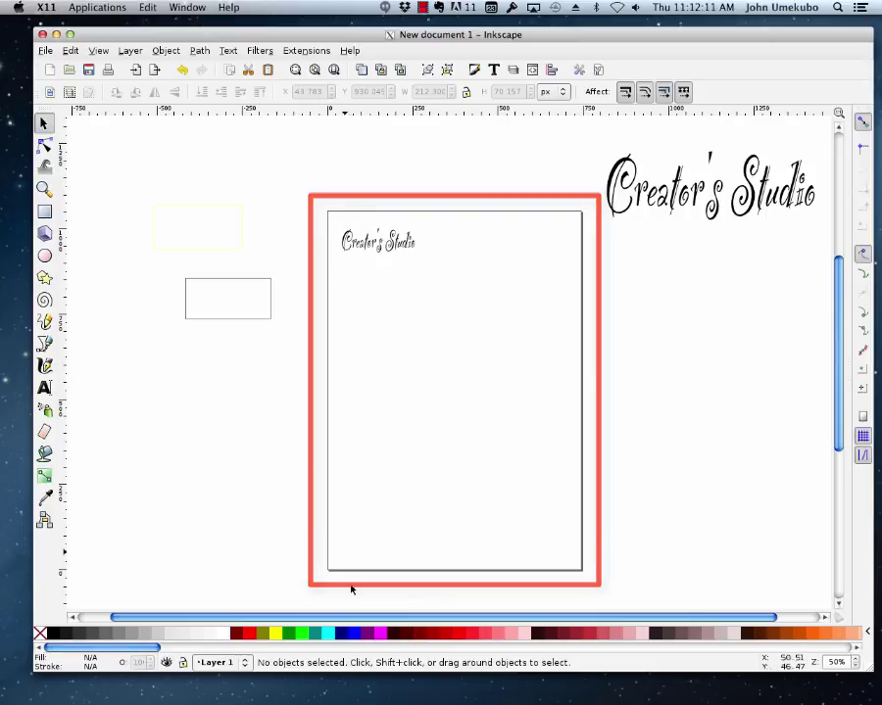
pyautogui.keyDown('ctrl'); pyautogui.scroll(1, 377, 249); pyautogui.keyUp('ctrl')
pyautogui.keyDown('ctrl'); pyautogui.scroll(2, 377, 249); pyautogui.keyUp('ctrl')
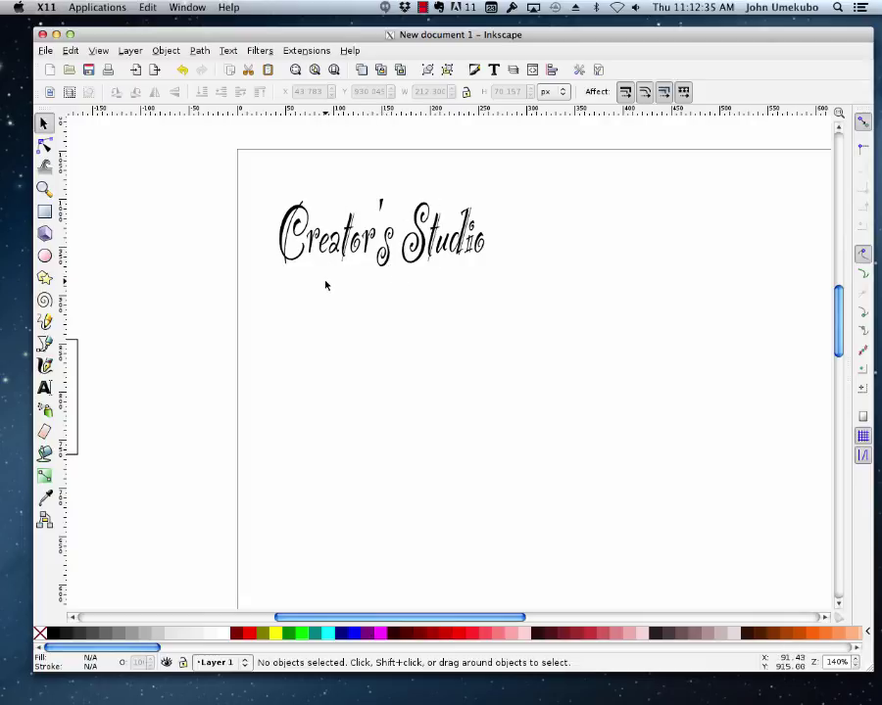
pyautogui.hscroll(-3, 333, 284)
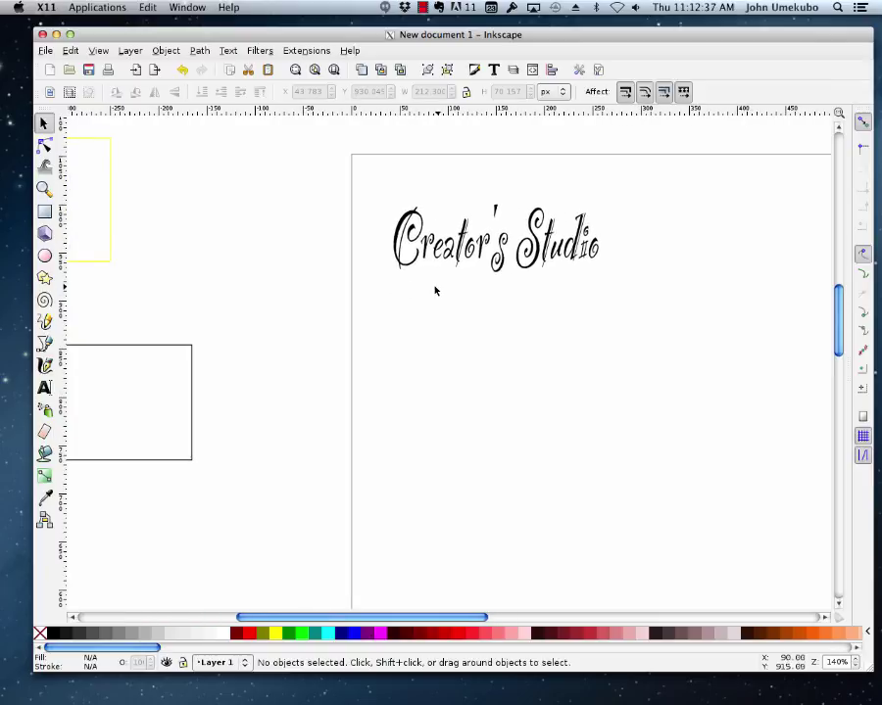
pyautogui.moveTo(113, 229); pyautogui.dragTo(623, 262)
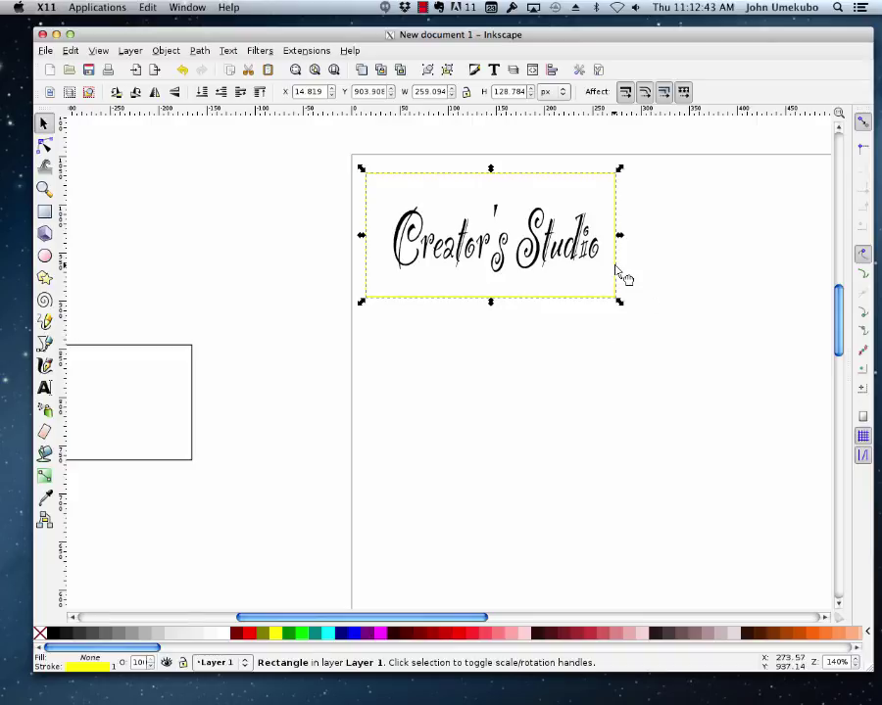
pyautogui.moveTo(615, 265); pyautogui.dragTo(626, 271)
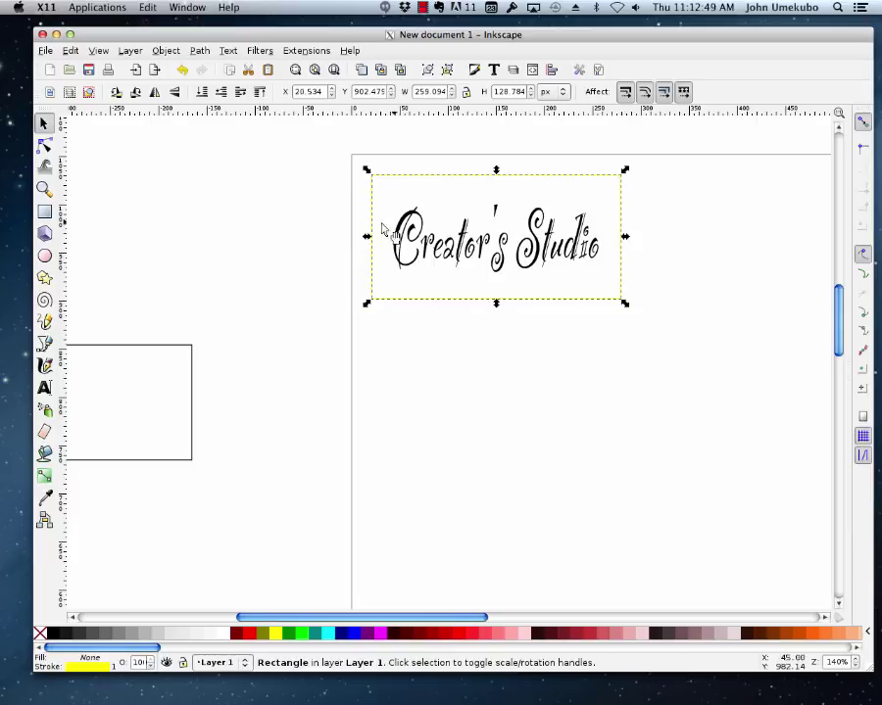
pyautogui.click(449, 313)
pyautogui.keyDown('ctrl'); pyautogui.scroll(1, 456, 290); pyautogui.keyUp('ctrl')
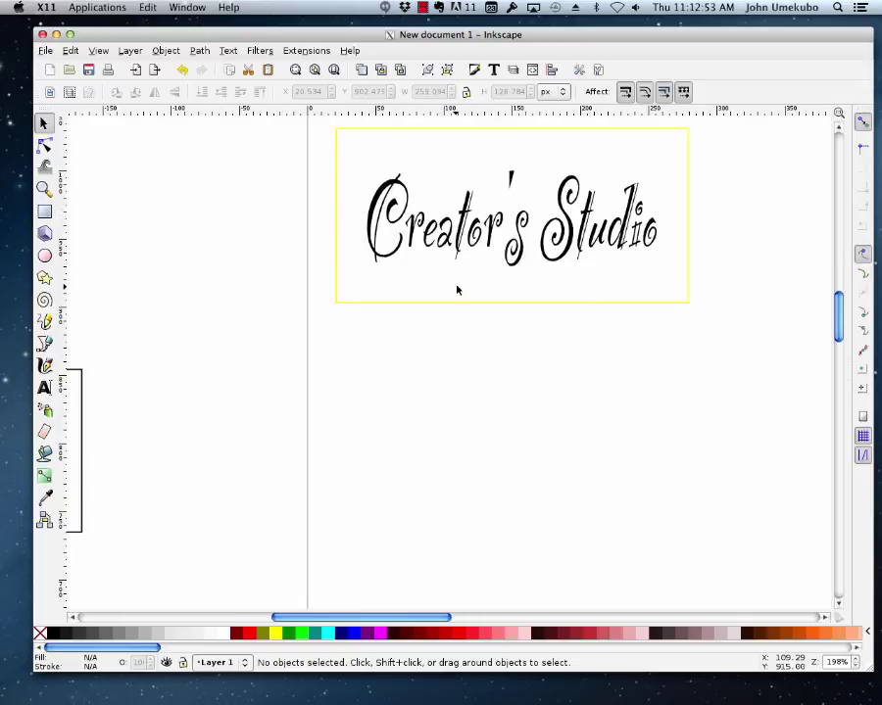
pyautogui.hscroll(1, 759, 240)
pyautogui.scroll(1, 735, 253)
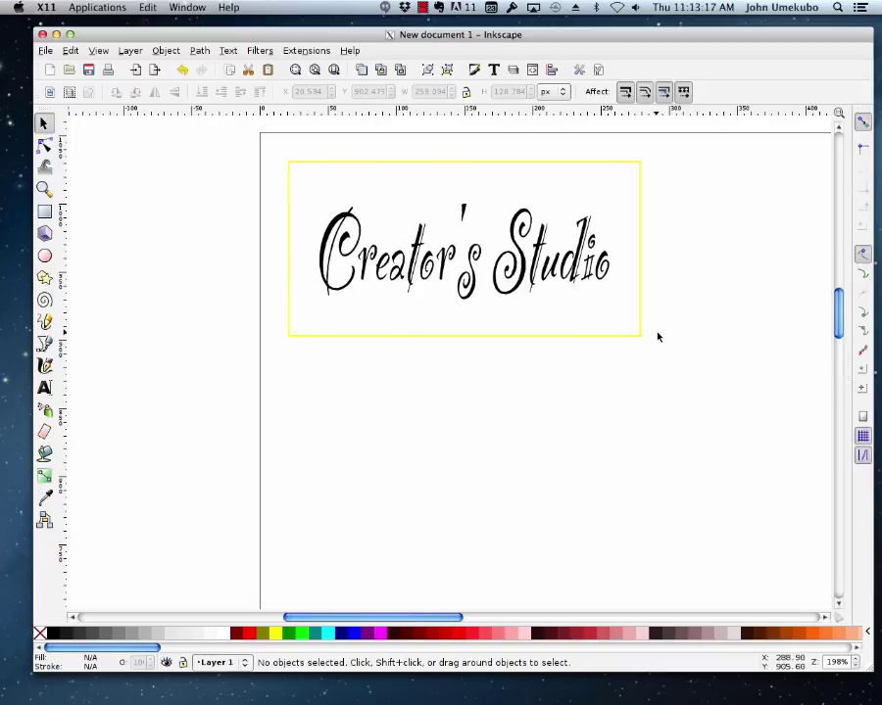
# Position the black rectangle around 'Creator's Studio' inside the yellow border, at X 24.549 px
pyautogui.moveTo(203, 309); pyautogui.dragTo(317, 277)
pyautogui.moveTo(110, 378); pyautogui.dragTo(720, 143)
pyautogui.press('Right')
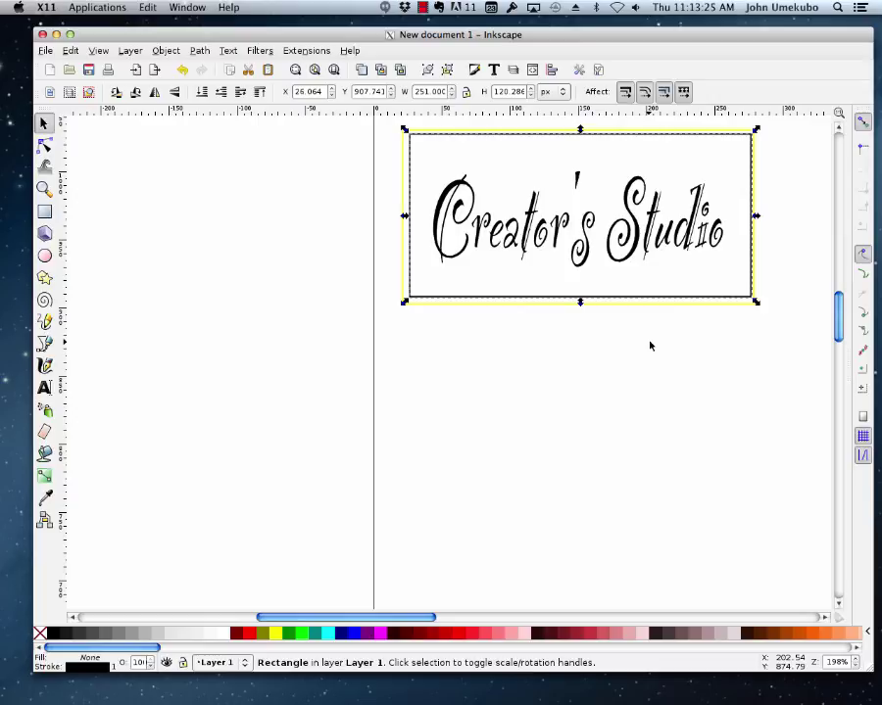
pyautogui.moveTo(645, 301); pyautogui.dragTo(642, 304)
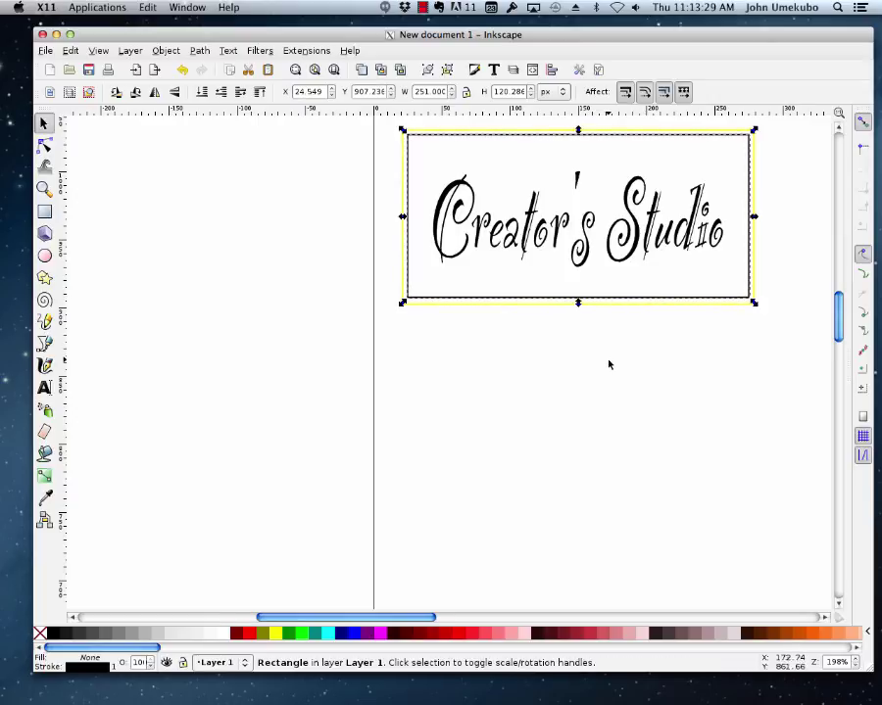
pyautogui.moveTo(605, 365); pyautogui.dragTo(465, 476)
pyautogui.scroll(1, 472, 463)
pyautogui.click(798, 200)
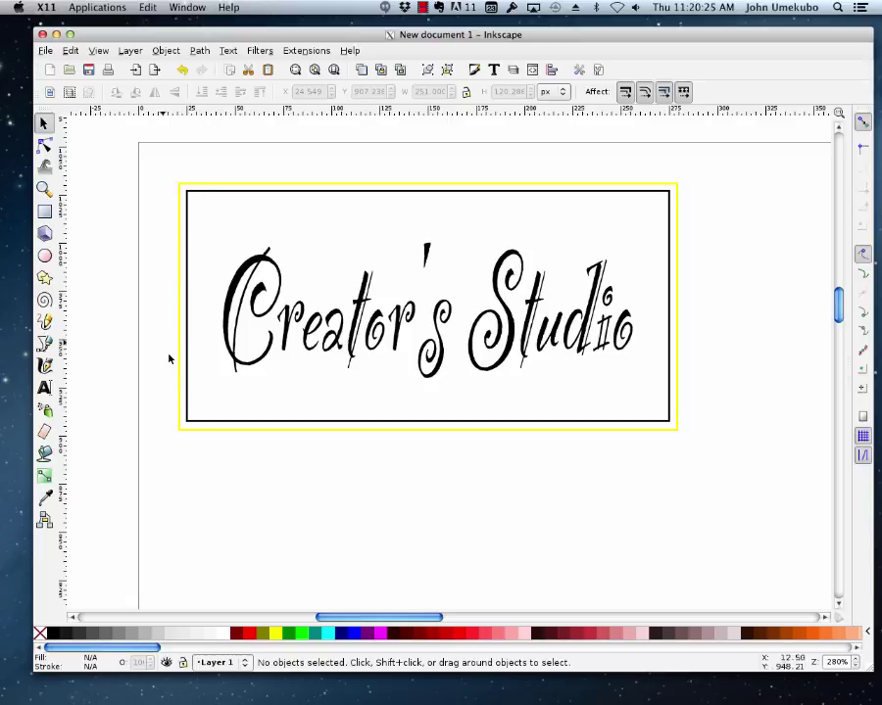
pyautogui.click(196, 434)
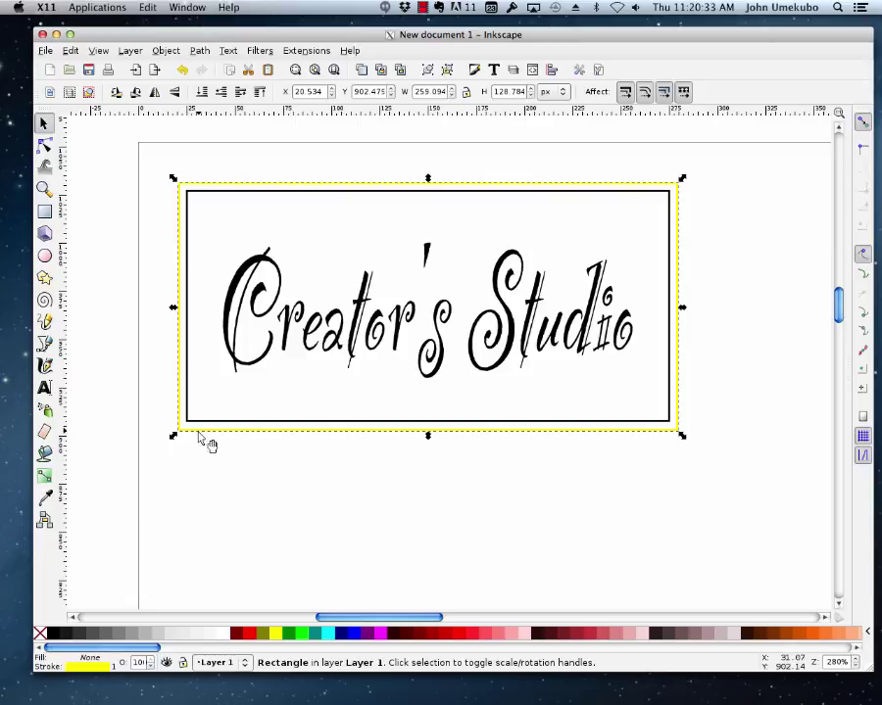
pyautogui.click(285, 459)
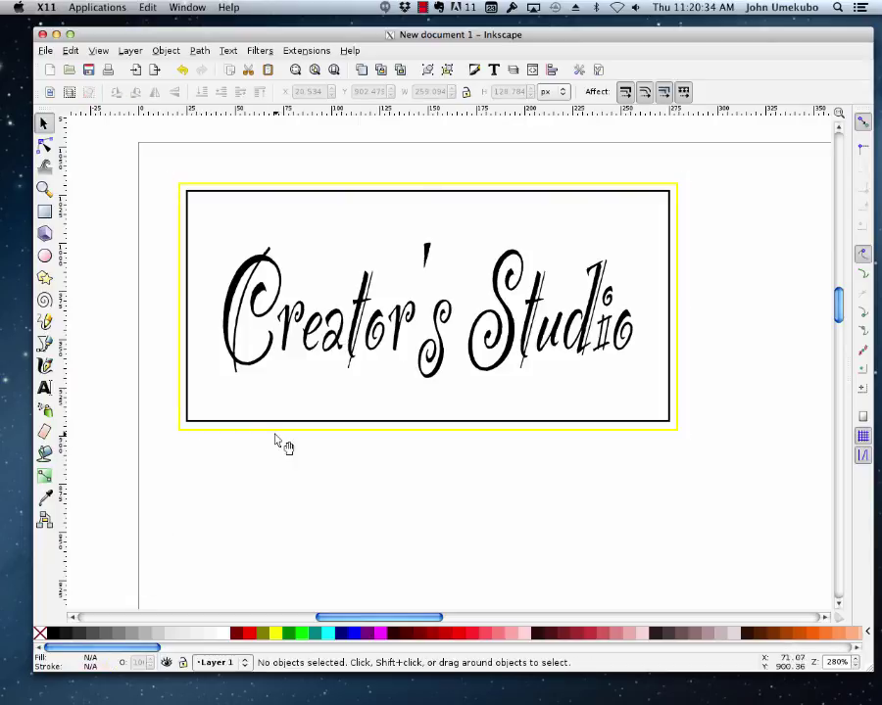
pyautogui.click(196, 436)
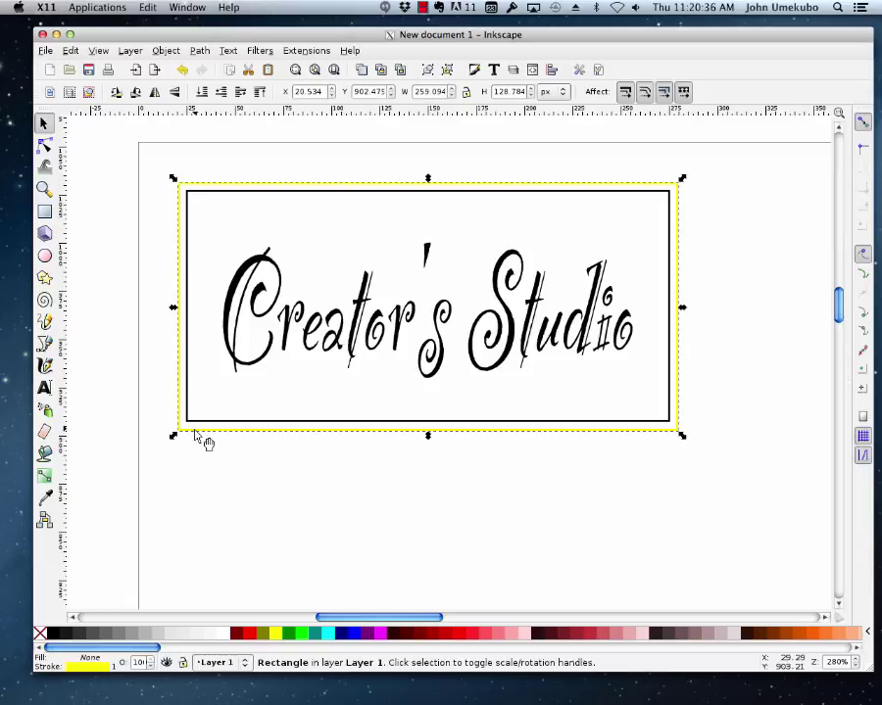
pyautogui.click(111, 668)
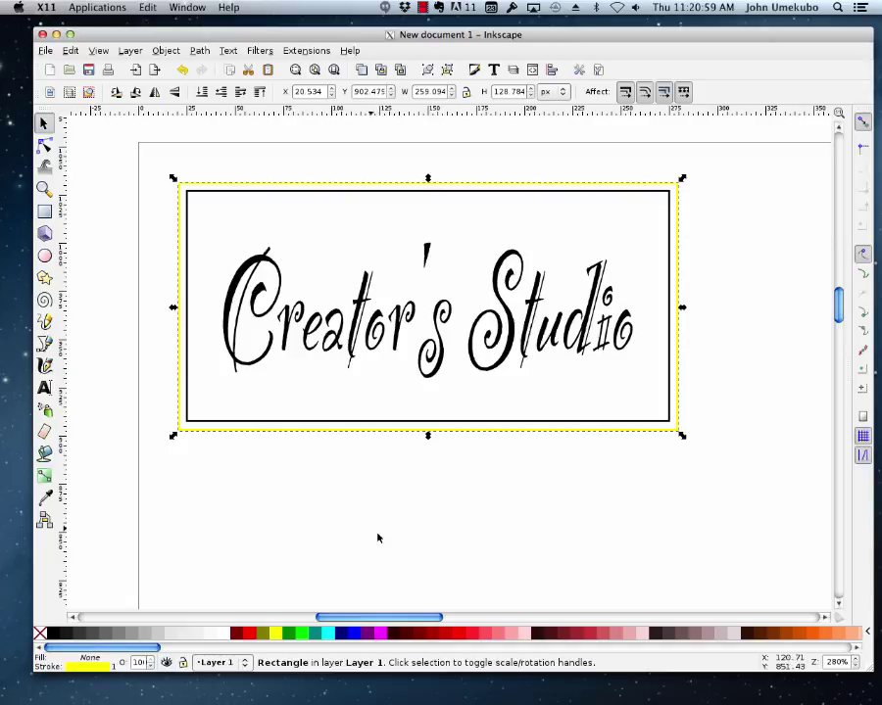
pyautogui.click(359, 443)
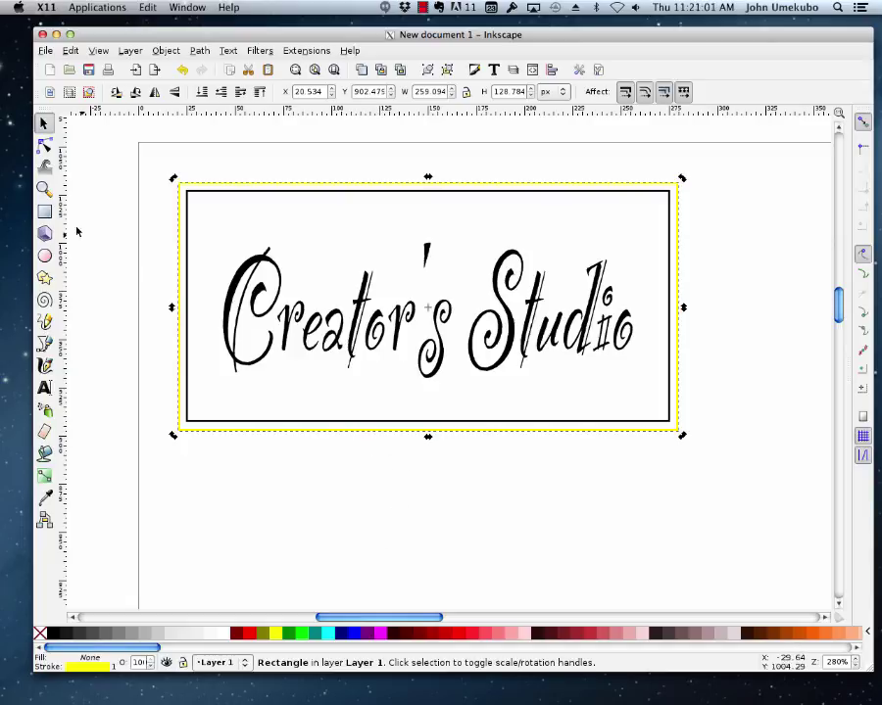
pyautogui.click(345, 437)
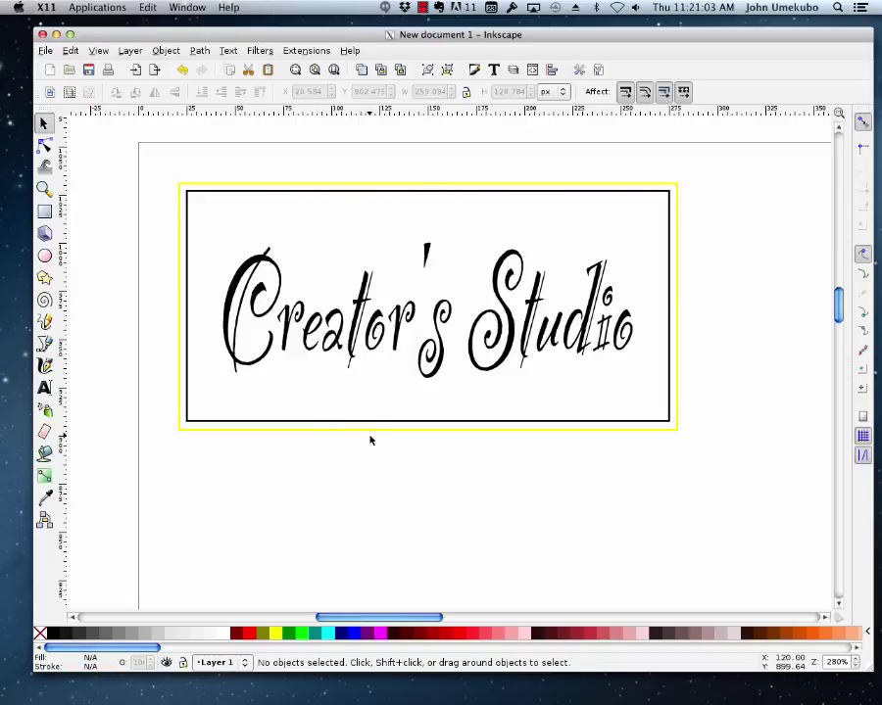
pyautogui.click(409, 340)
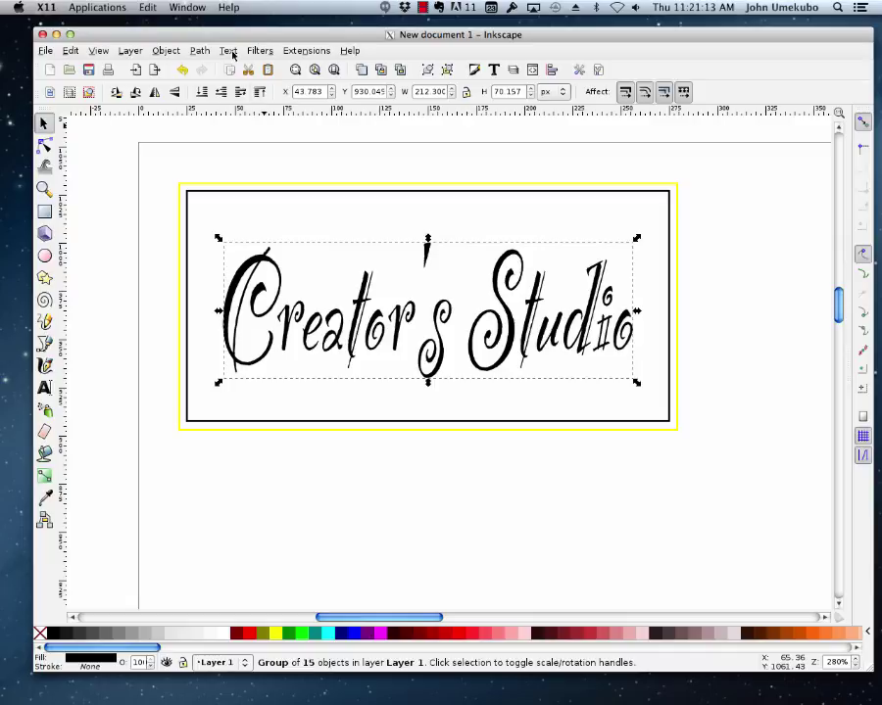
pyautogui.click(199, 52)
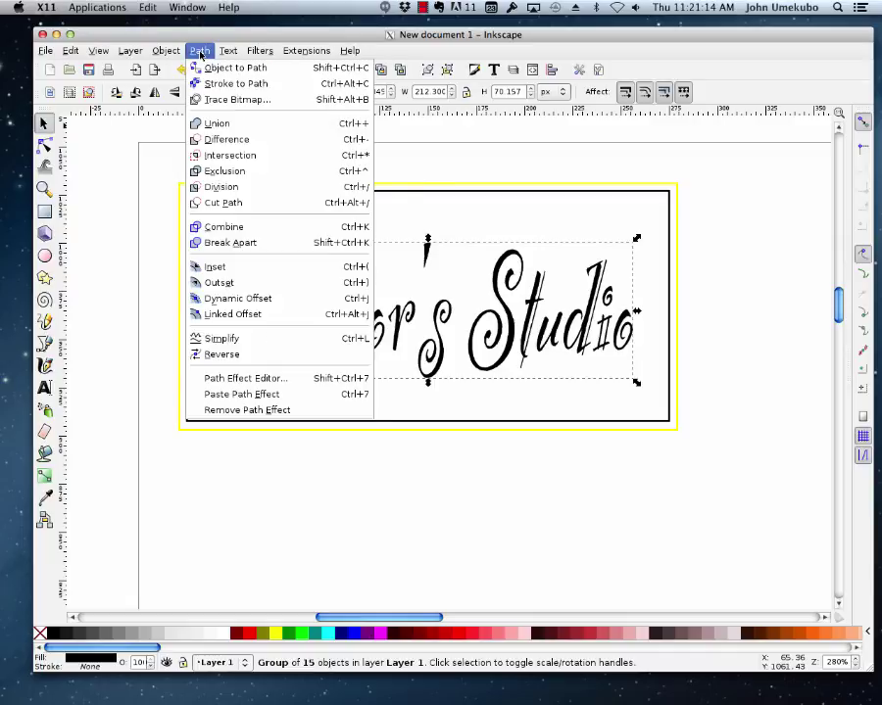
pyautogui.click(250, 69)
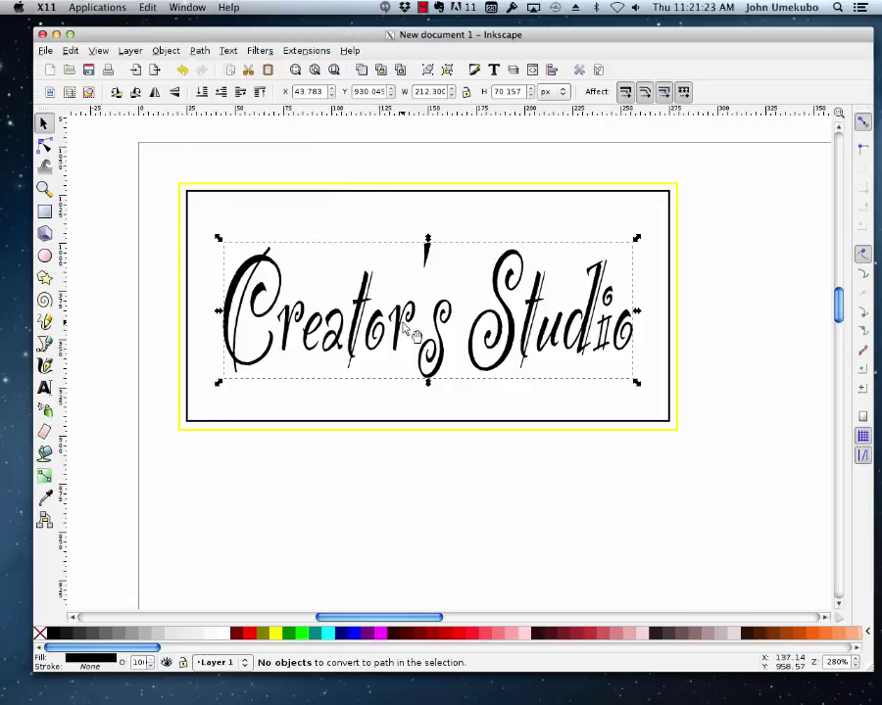
pyautogui.click(43, 144)
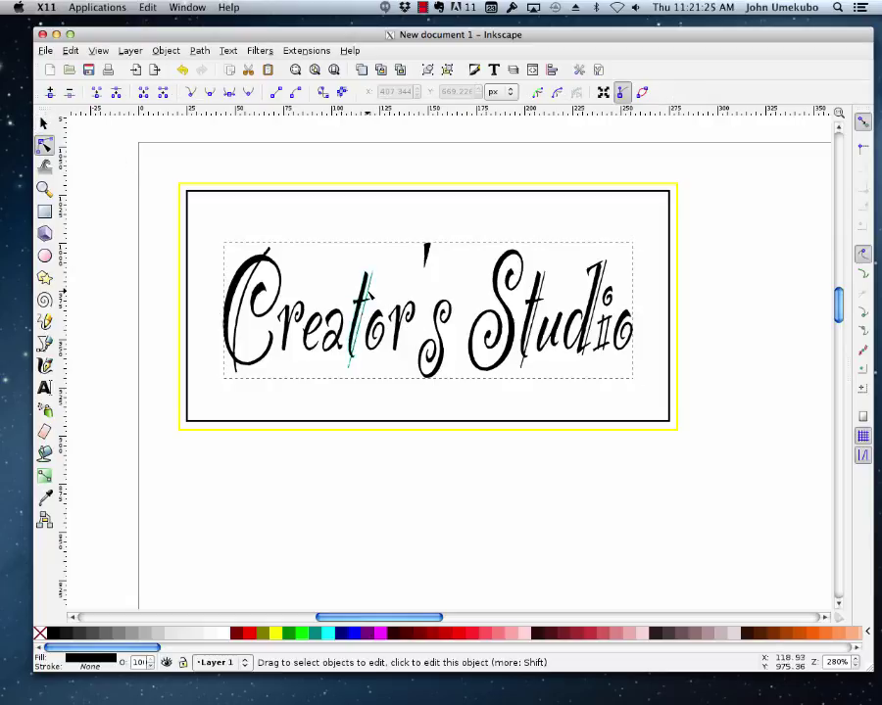
pyautogui.click(336, 329)
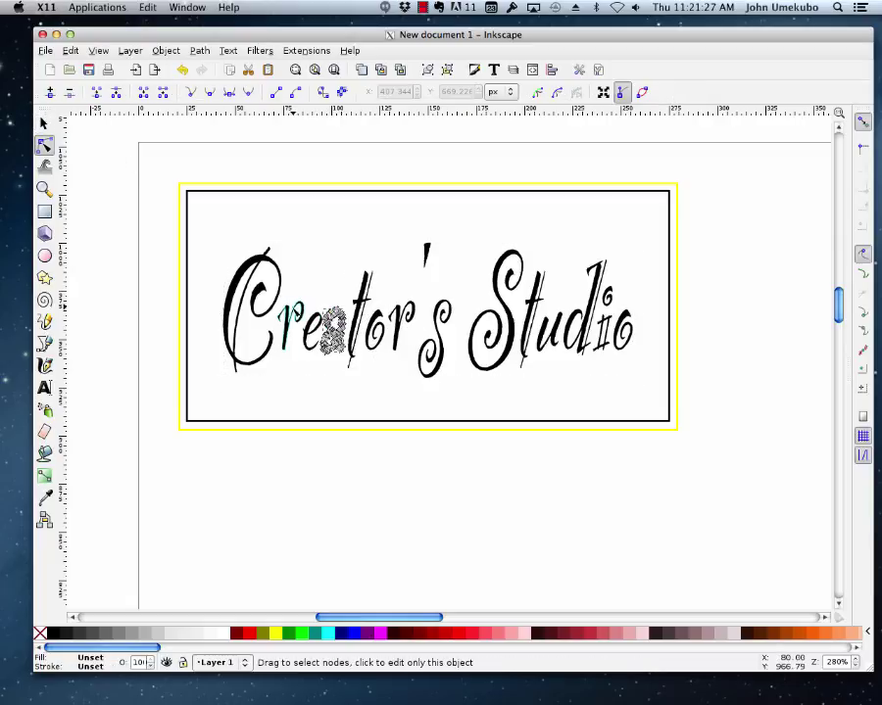
pyautogui.click(290, 319)
pyautogui.click(282, 280)
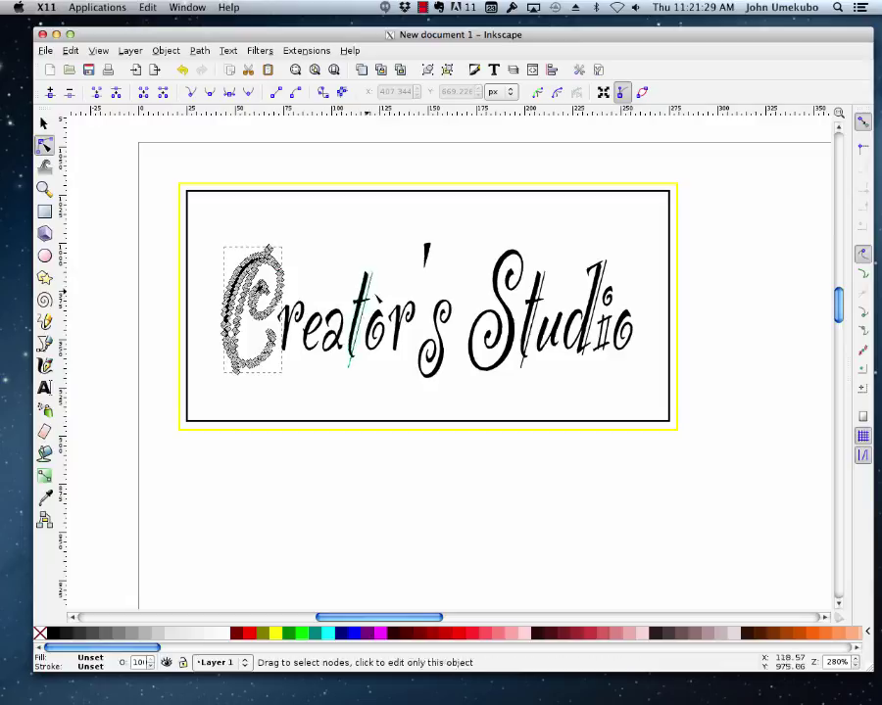
pyautogui.click(381, 324)
pyautogui.click(404, 315)
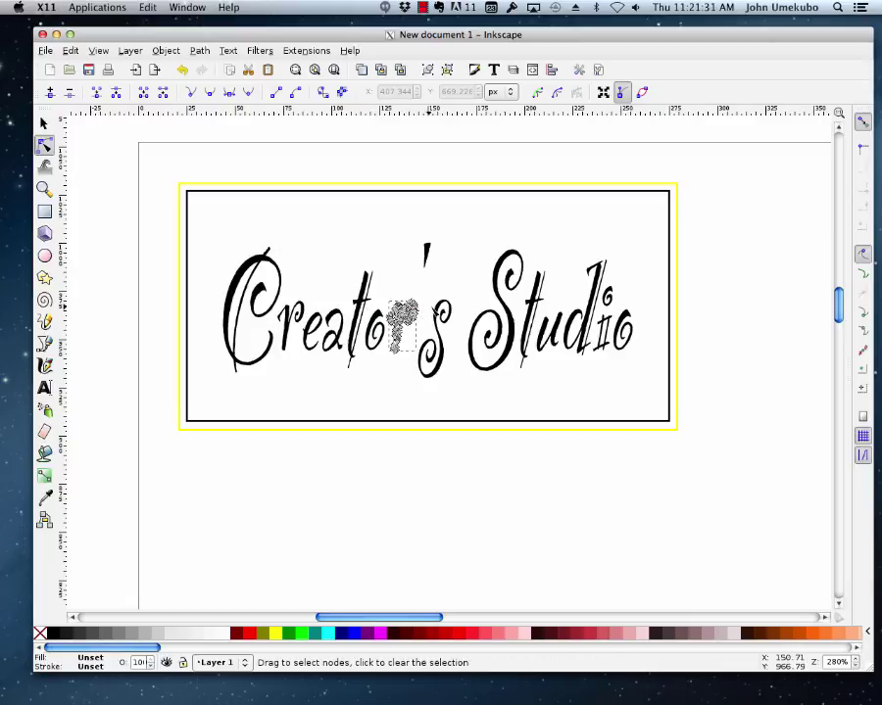
pyautogui.click(443, 323)
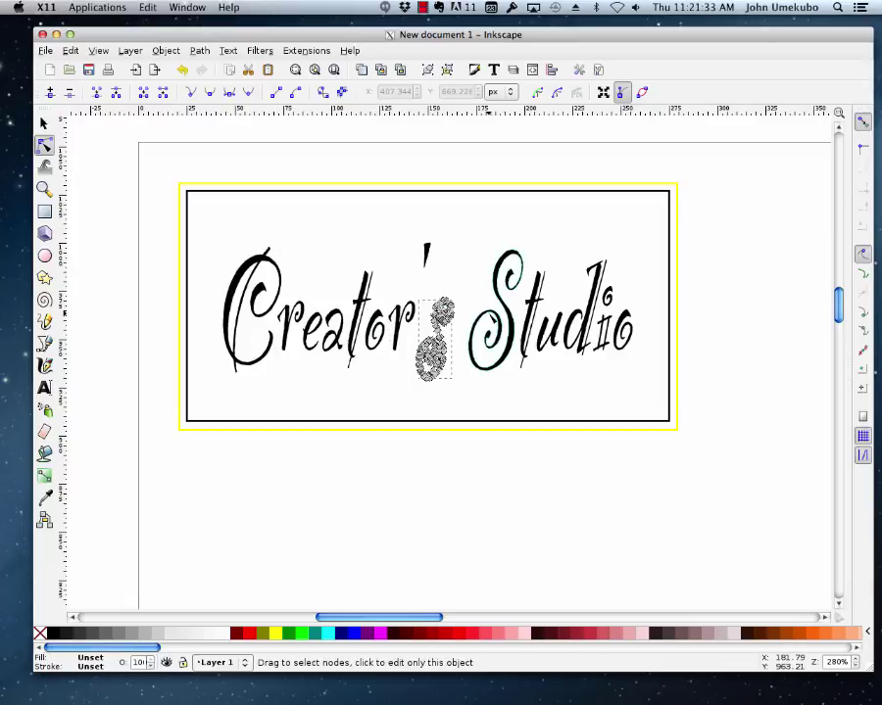
pyautogui.click(509, 313)
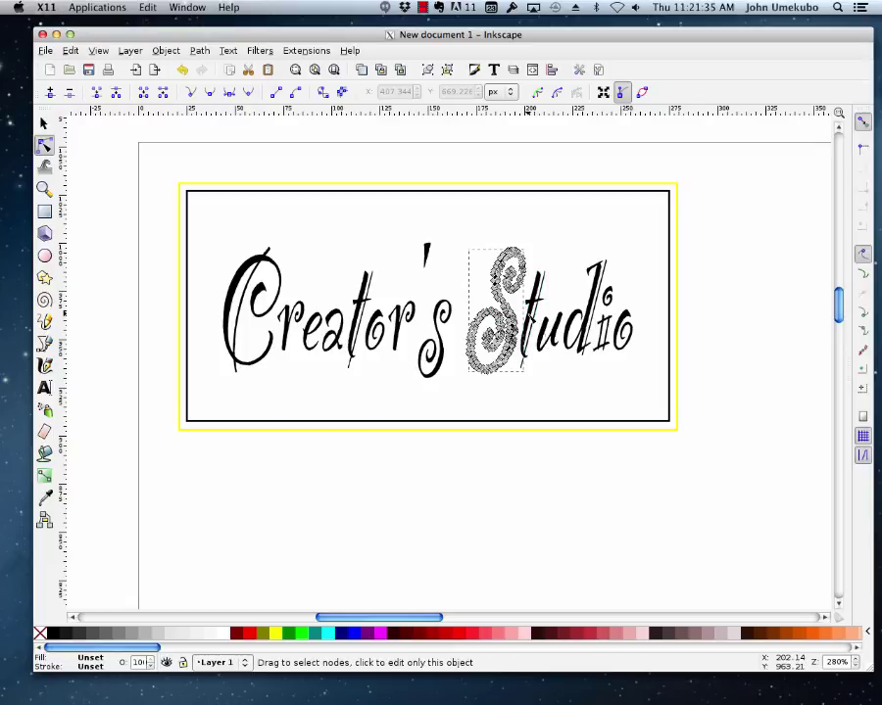
pyautogui.click(530, 316)
pyautogui.click(549, 335)
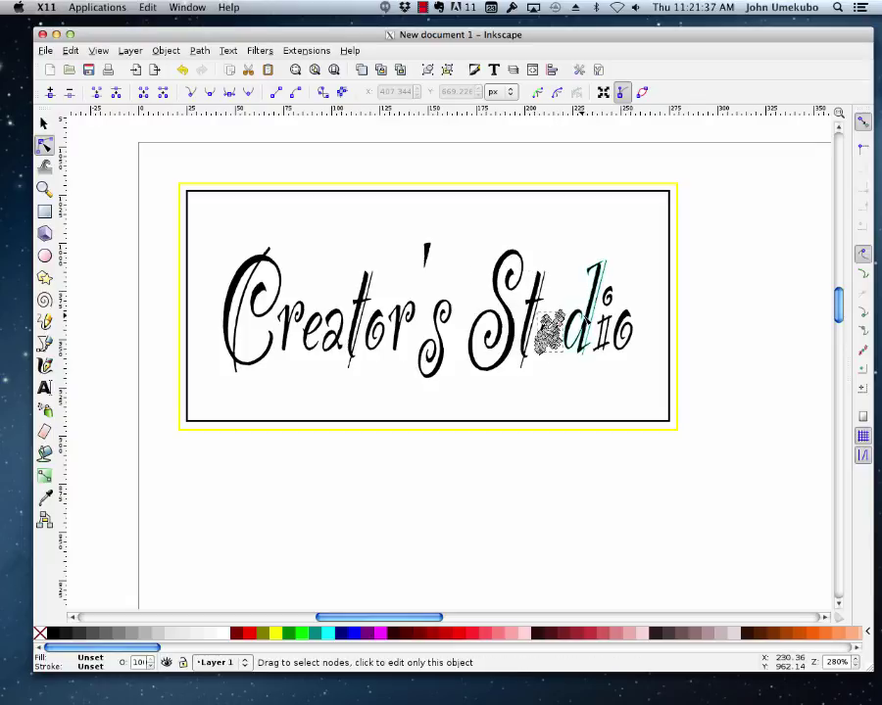
pyautogui.click(588, 324)
pyautogui.click(623, 331)
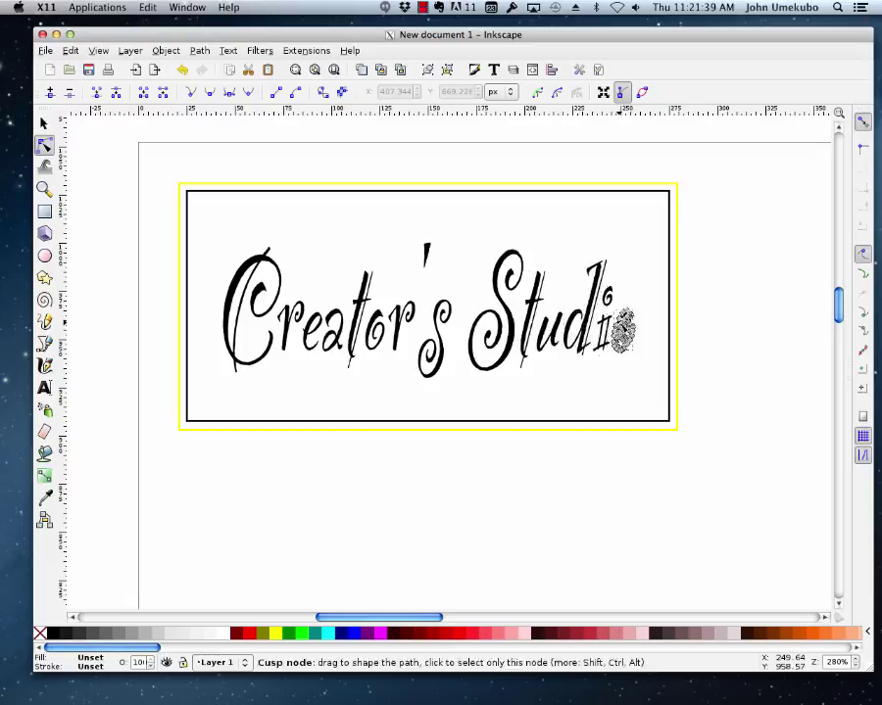
pyautogui.click(602, 338)
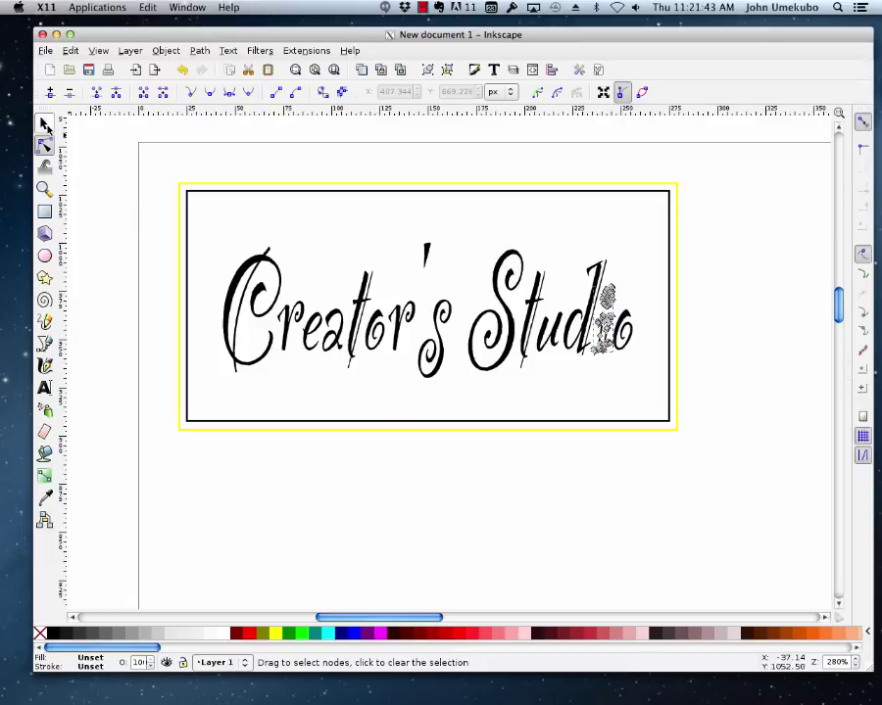
pyautogui.press('s')
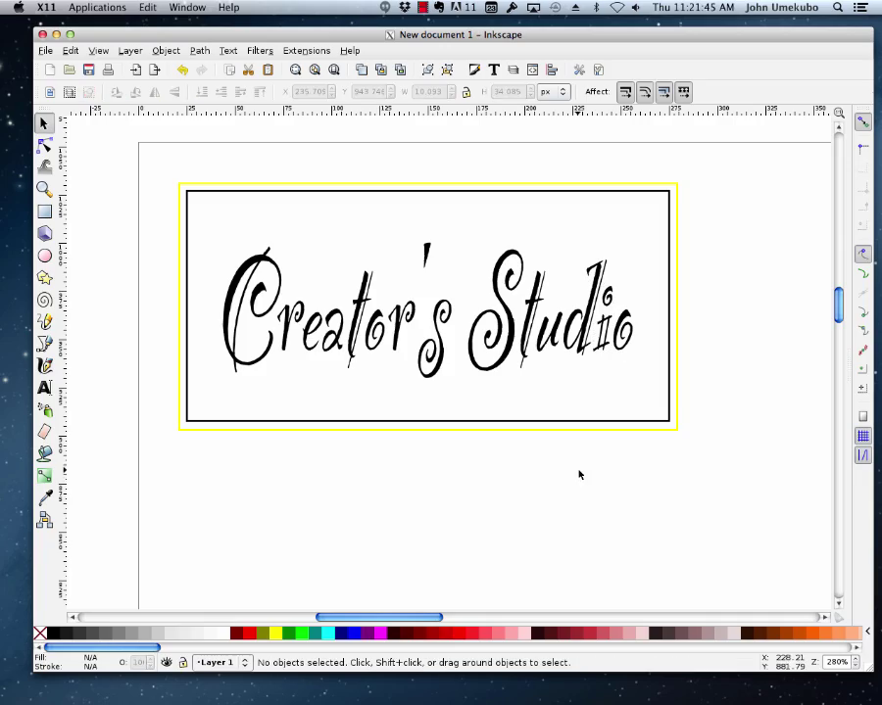